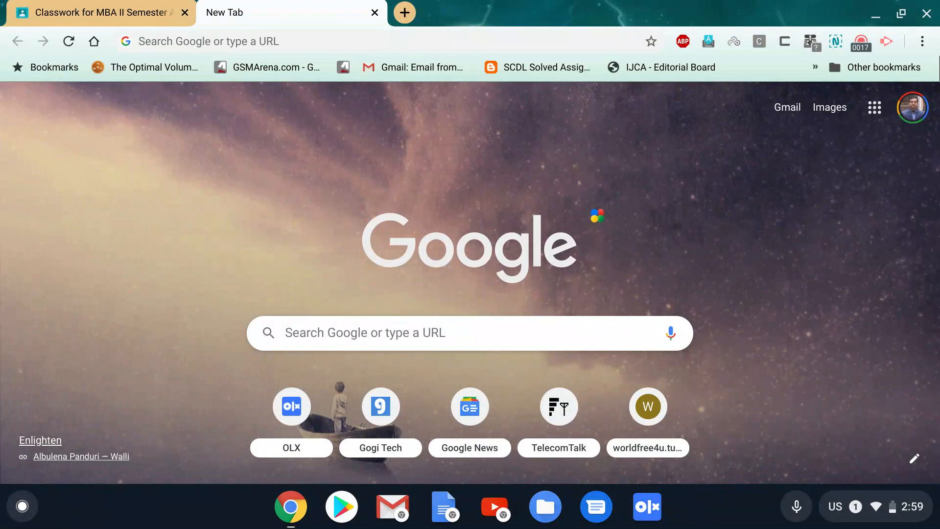
Close the old Classwork tab and open Google Classroom by searching for google classroom.
left_click(185, 12)
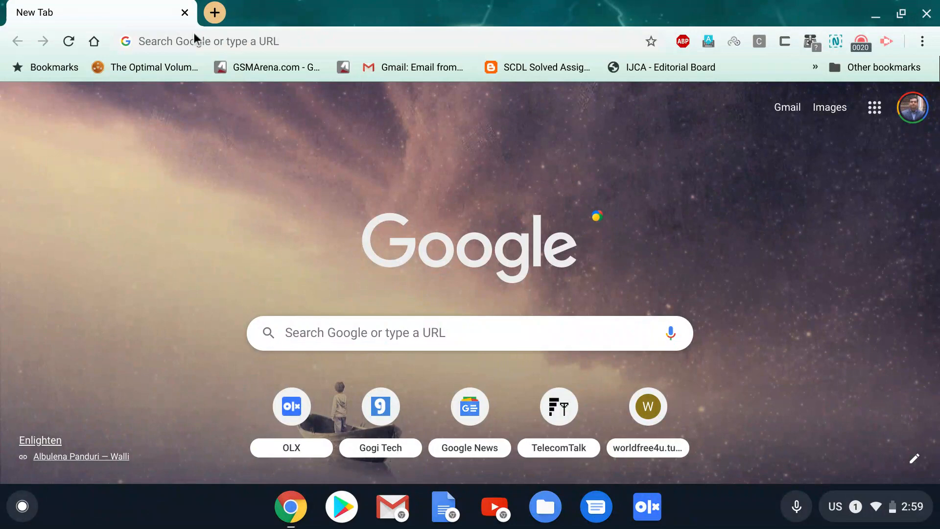
left_click(195, 40)
type("go")
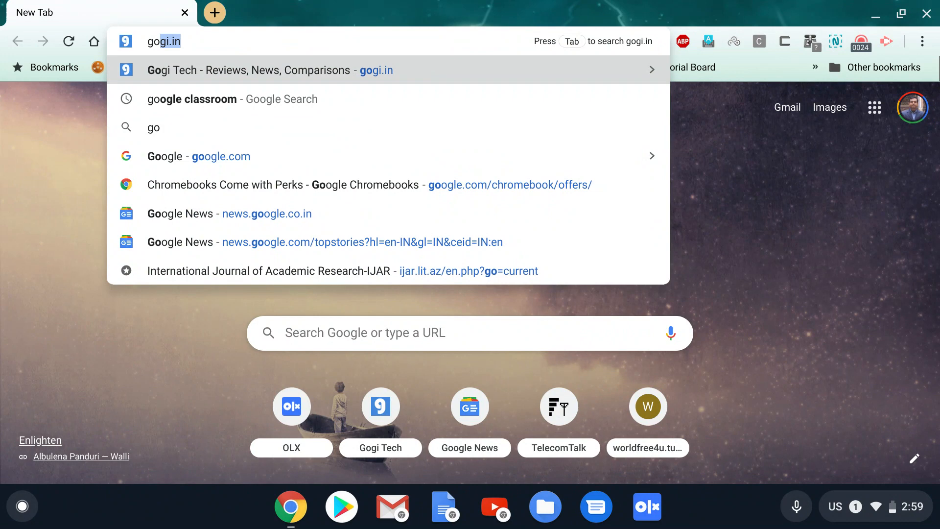
type("g")
key("BackSpace")
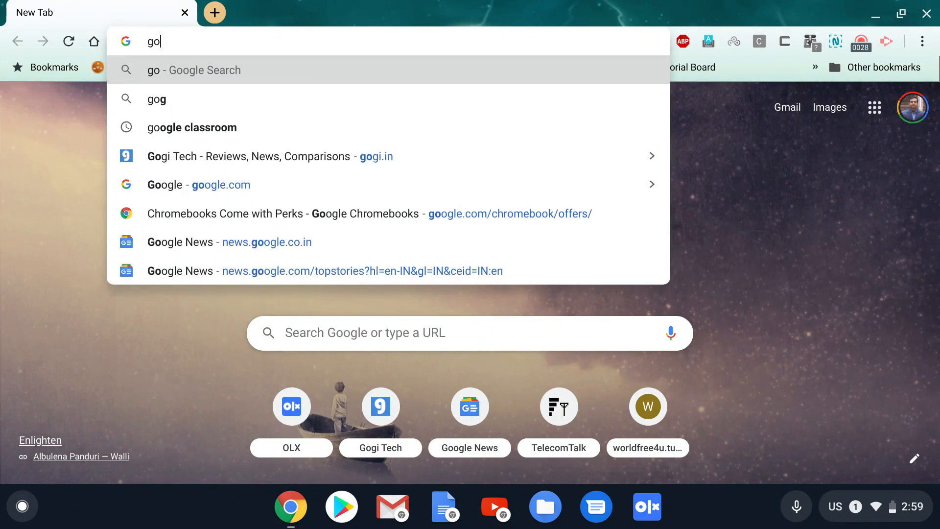
type("gle c")
key("Down")
key("Return")
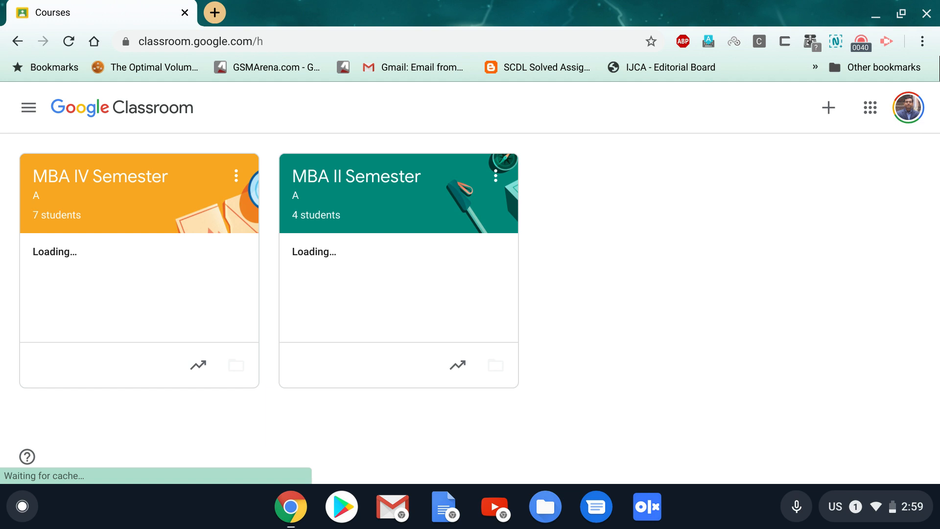
Create an assignment in the MBA II Semester class titled "Marketing Management II Mid term exam".
left_click(354, 186)
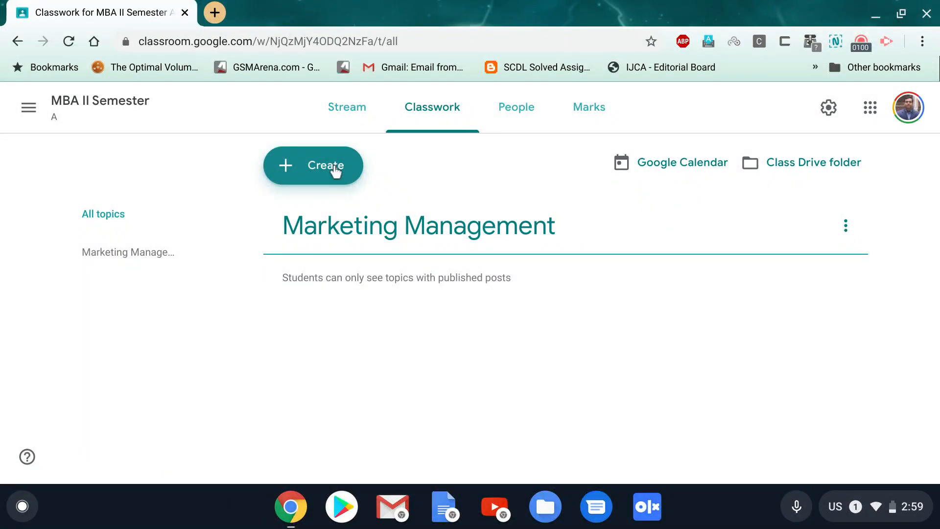
left_click(336, 170)
left_click(349, 214)
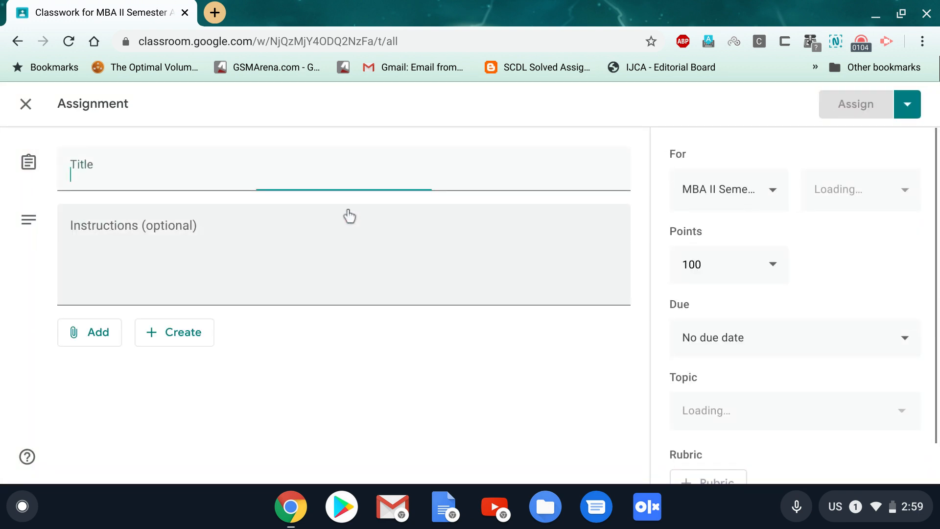
type("Mar")
type("ket")
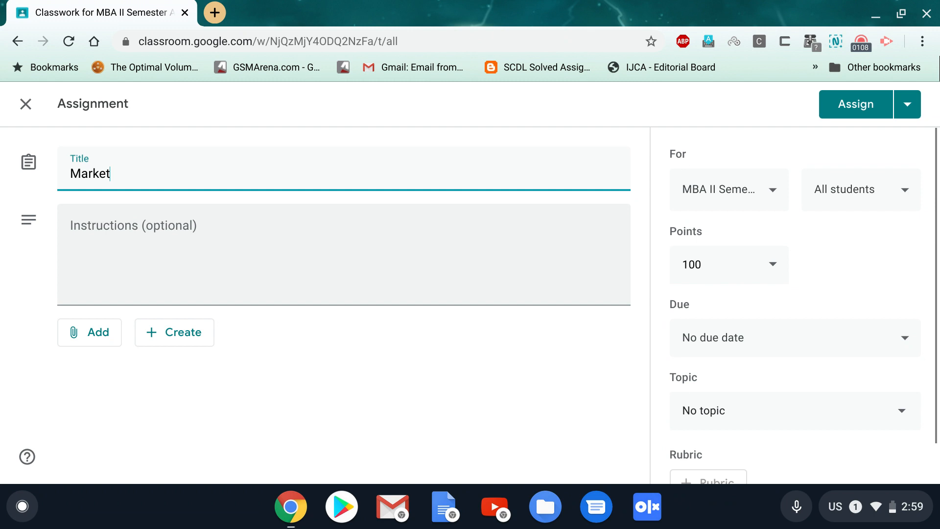
type("ing Management II Mid term exam")
key("Tab")
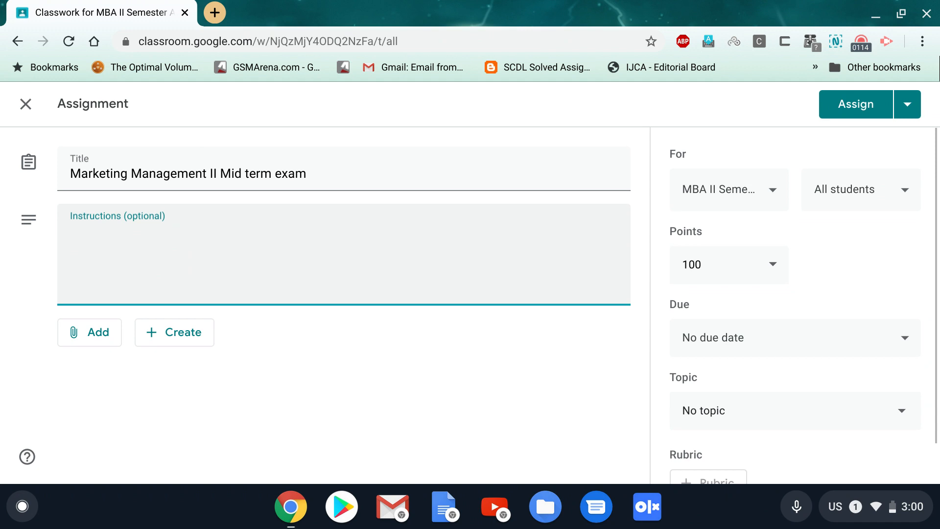
Attach "Sample online paper for II Mid term.docx" from Downloads and set it to make a copy for each student.
left_click(98, 333)
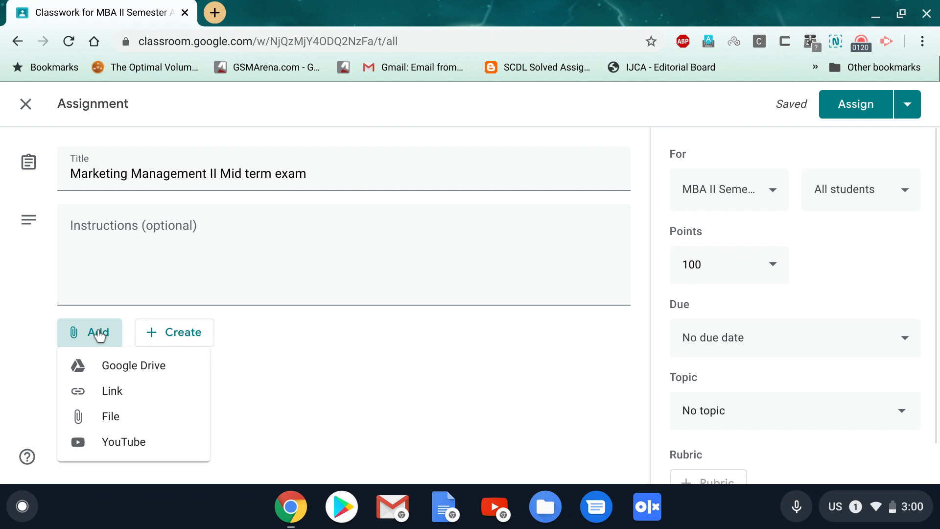
left_click(111, 416)
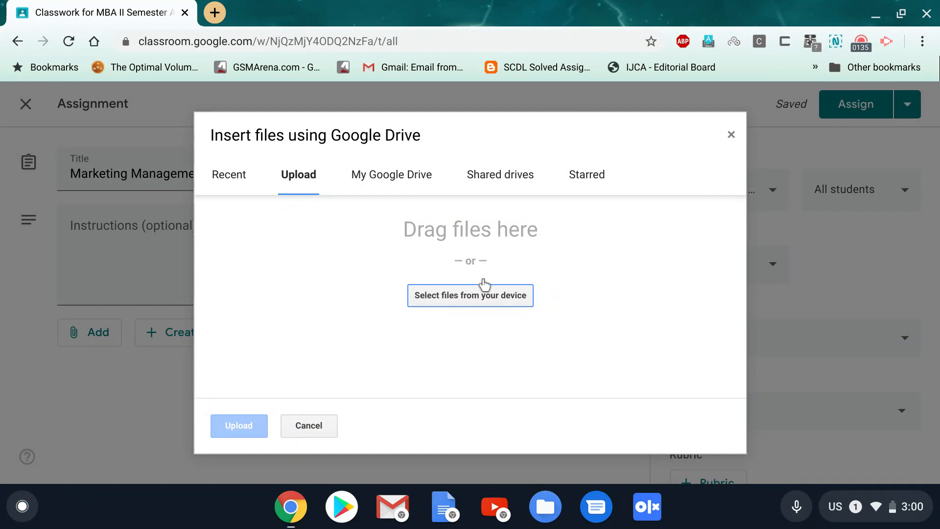
left_click(448, 303)
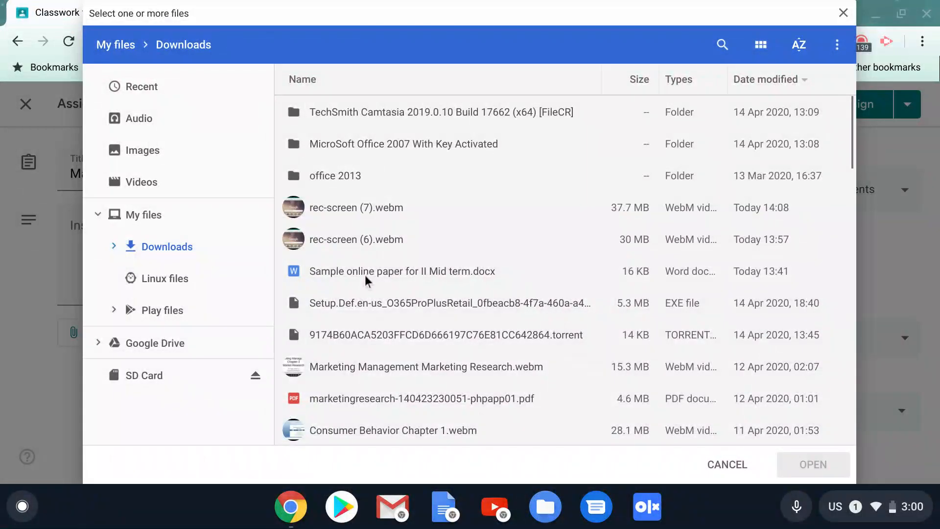
double_click(365, 274)
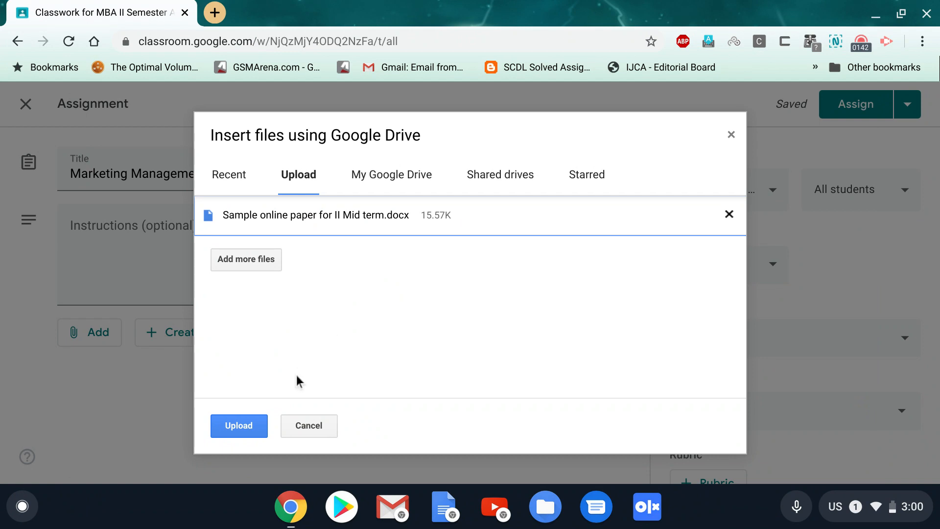
left_click(239, 425)
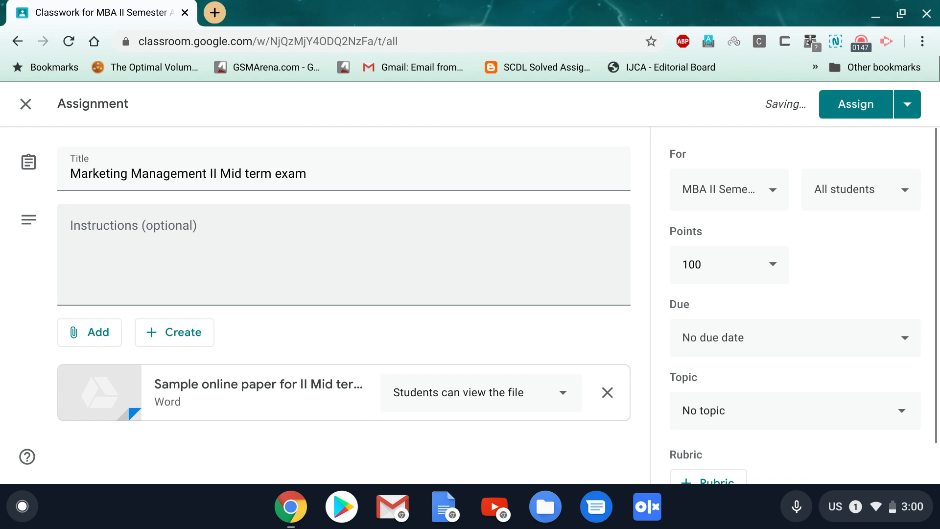
left_click(481, 392)
left_click(516, 463)
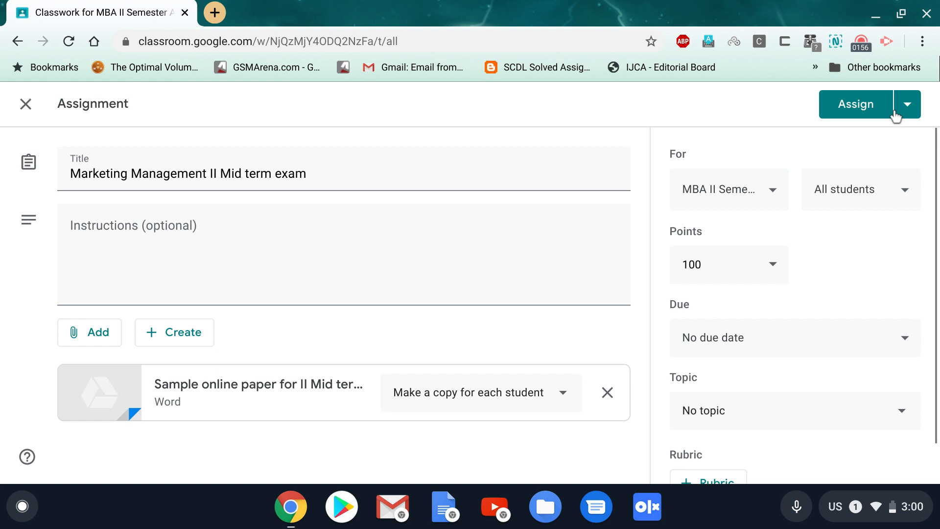
Review the students the assignment is given to and set its points to 10.
left_click(847, 193)
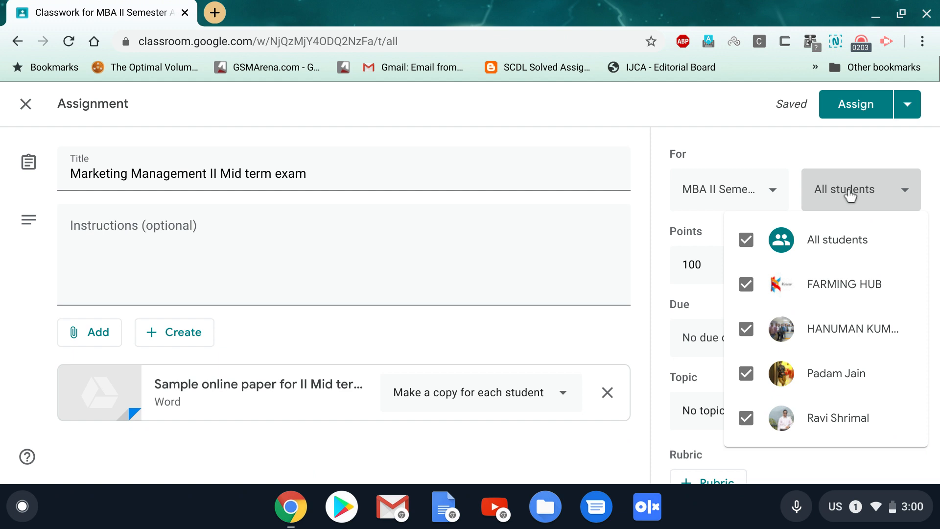
left_click(723, 264)
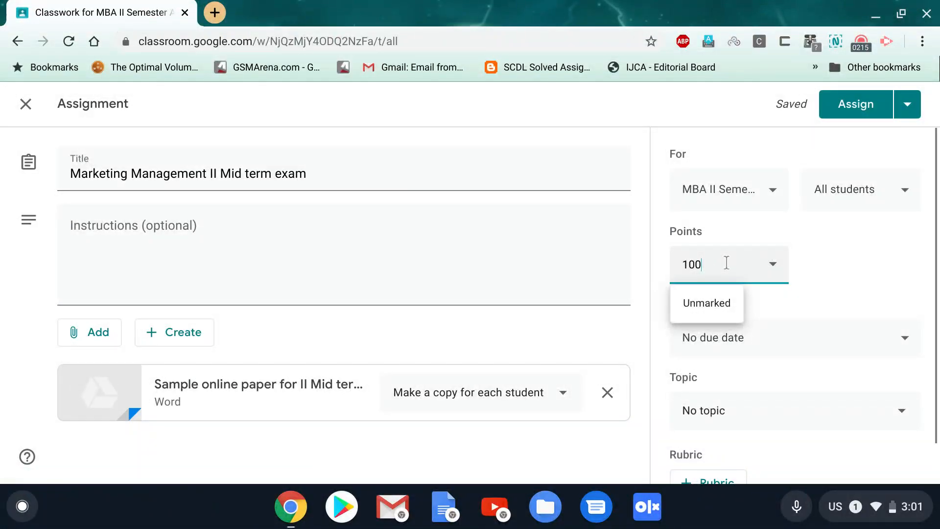
key("BackSpace")
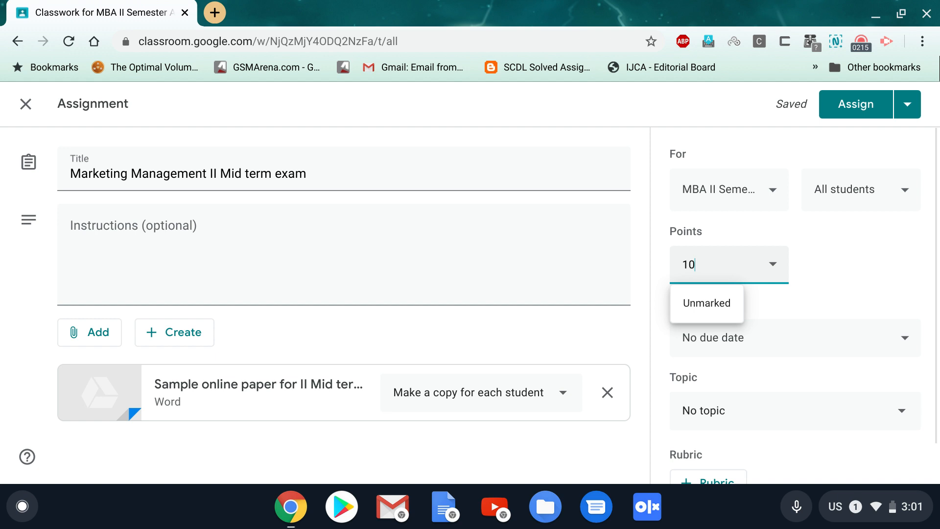
Set the assignment's due date to 23 Apr 2020 at 18:00 and its topic to Marketing Management.
left_click(790, 339)
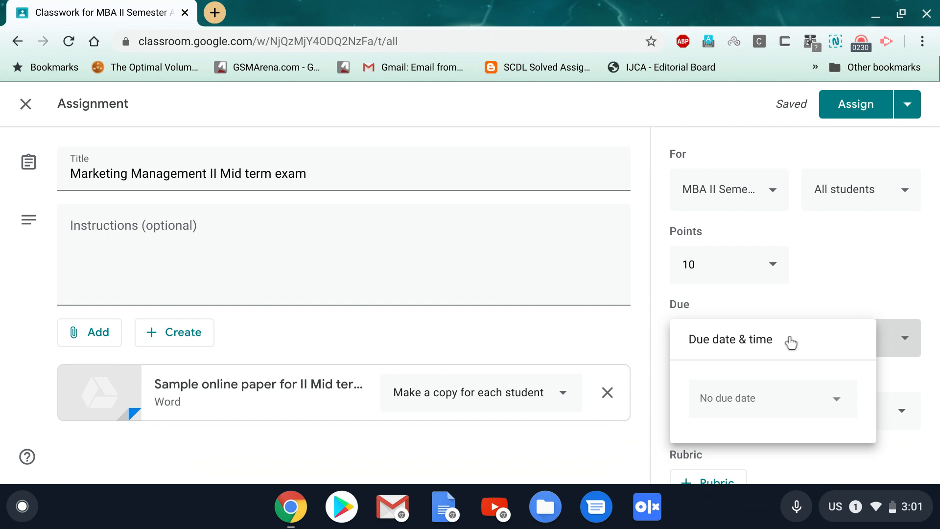
left_click(773, 398)
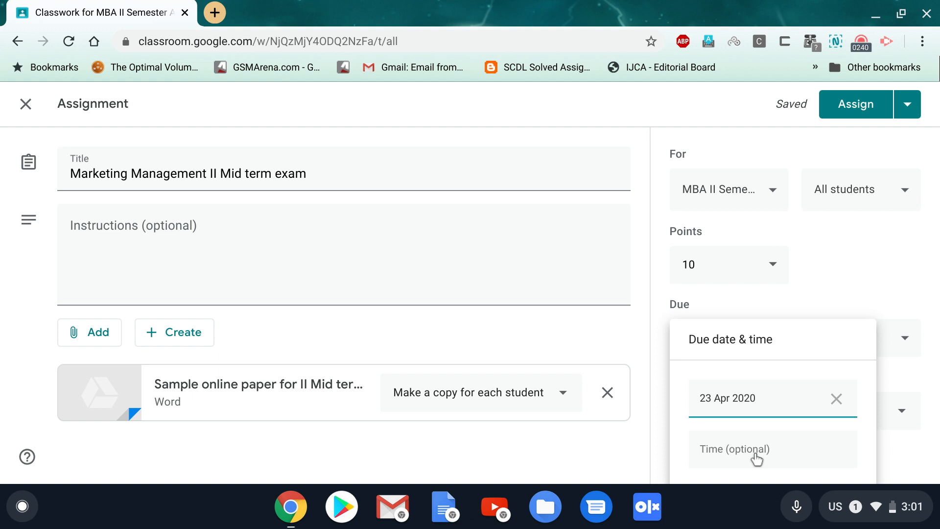
left_click(864, 296)
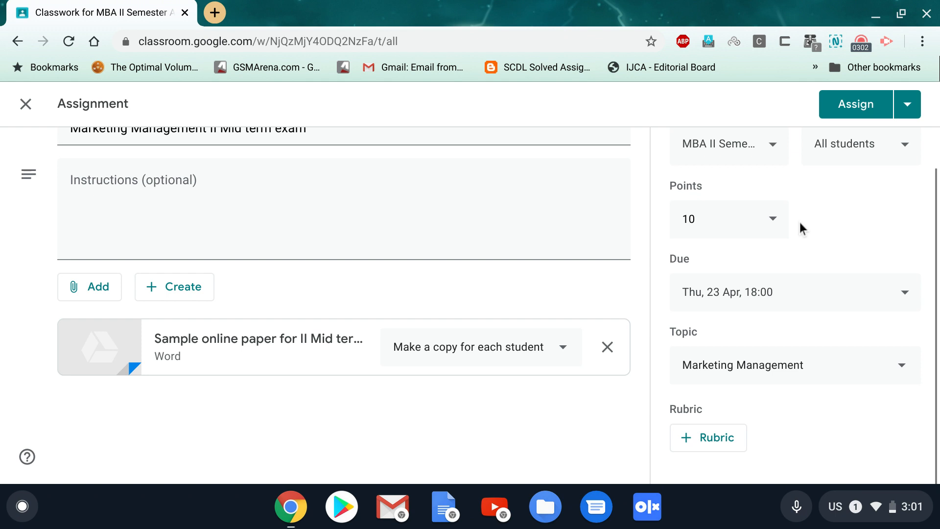
Start scheduling the assignment instead of assigning it immediately, and open the calendar for its scheduled date.
left_click(907, 105)
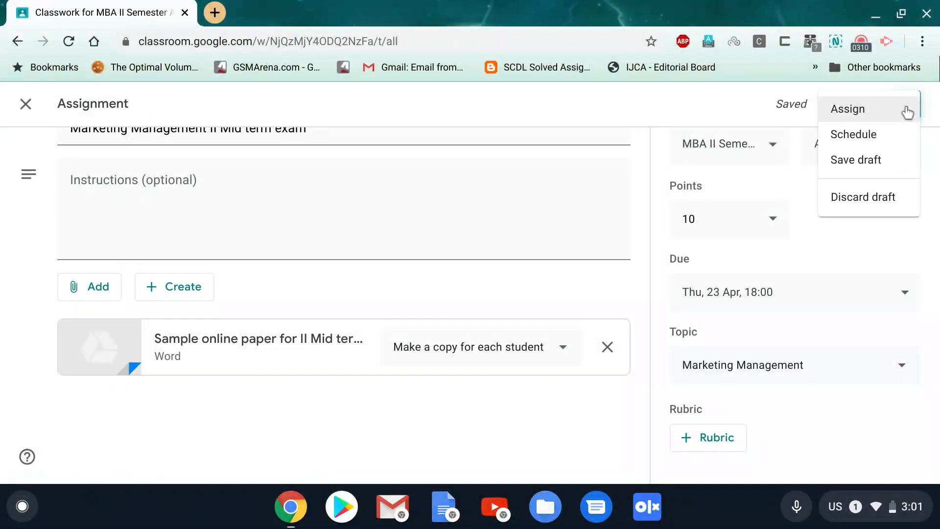
left_click(883, 141)
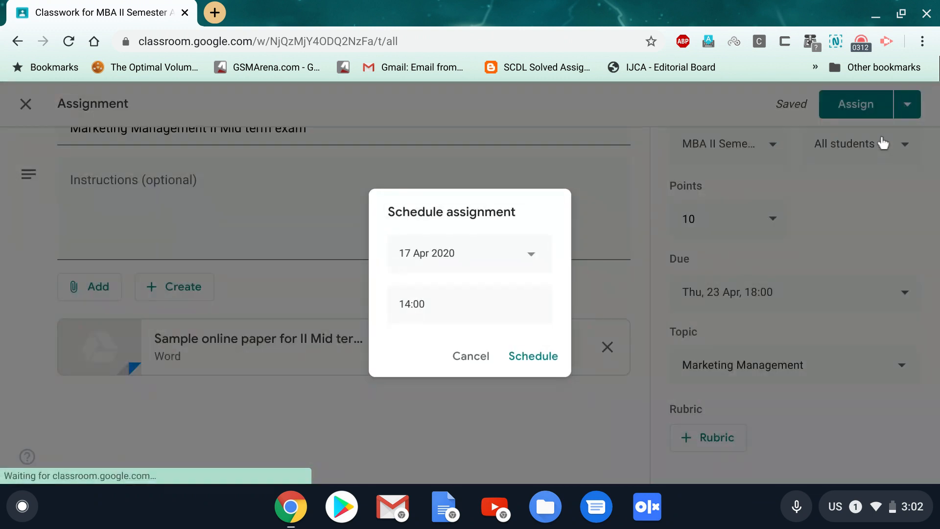
left_click(531, 258)
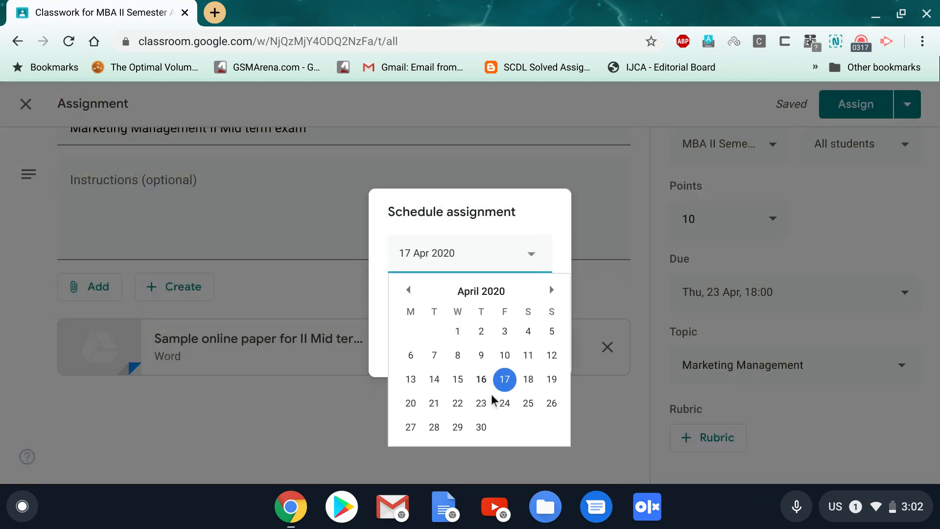